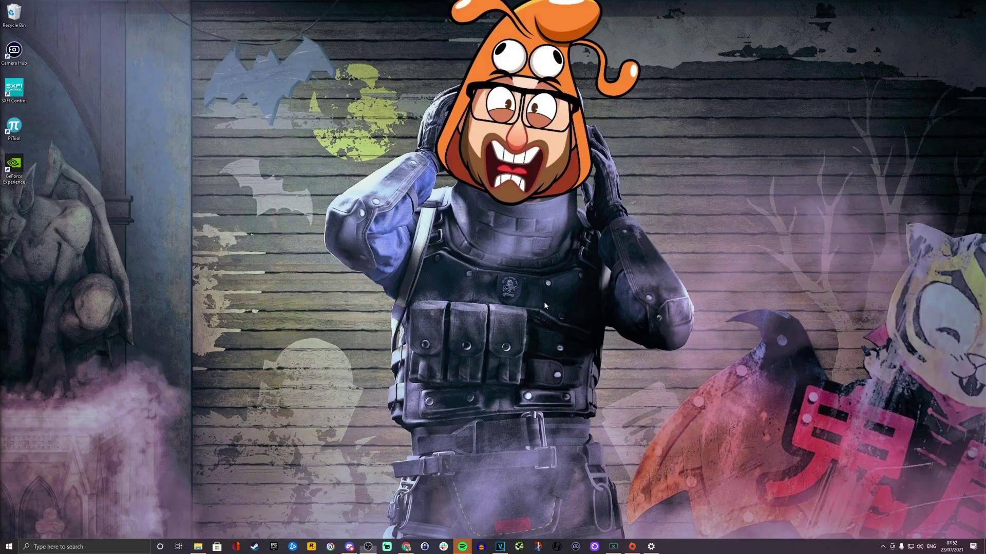
- Bring up the desktop's right-click shortcut menu
right_click(543, 302)
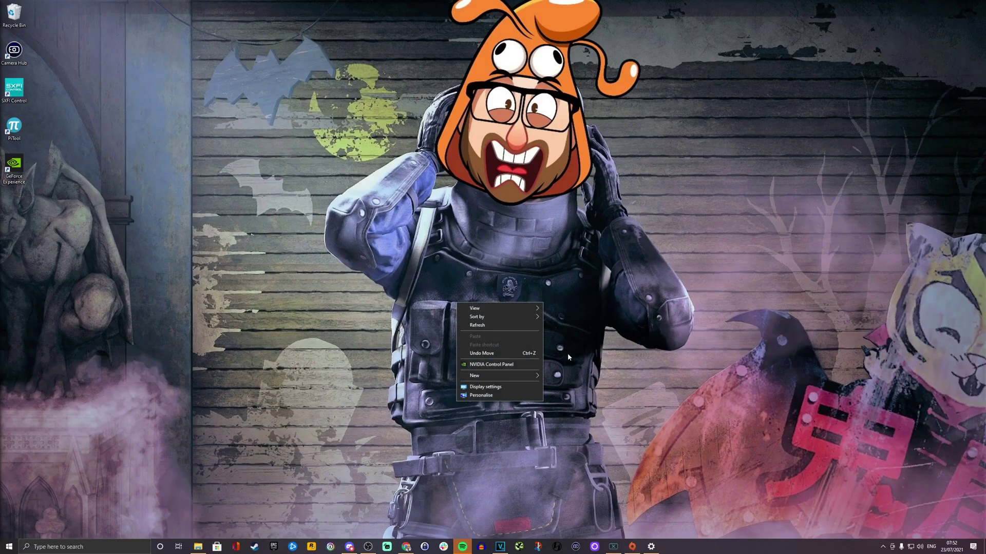
- Check NVIDIA Control Panel's System Information shows Resizable BAR as Yes for the RTX 3080
click(520, 364)
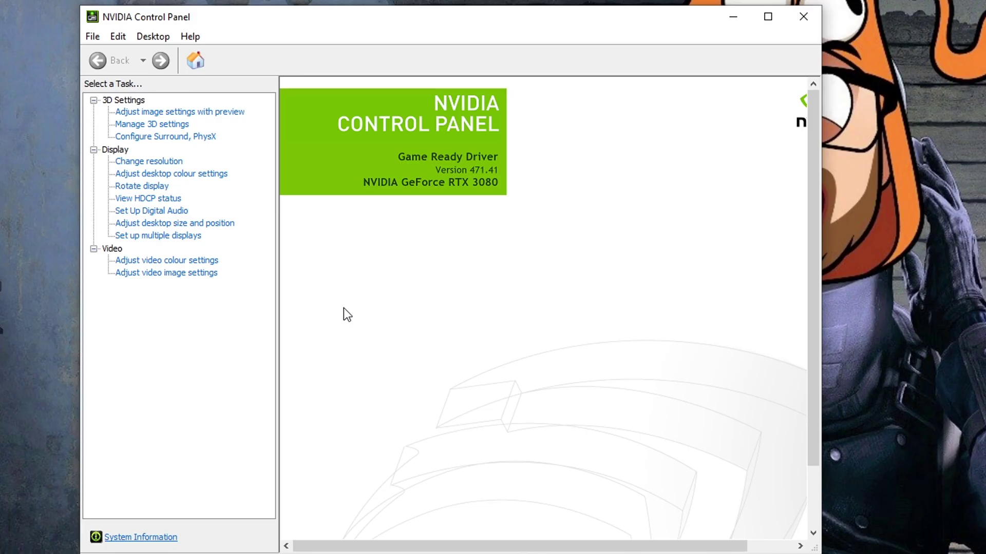
click(152, 539)
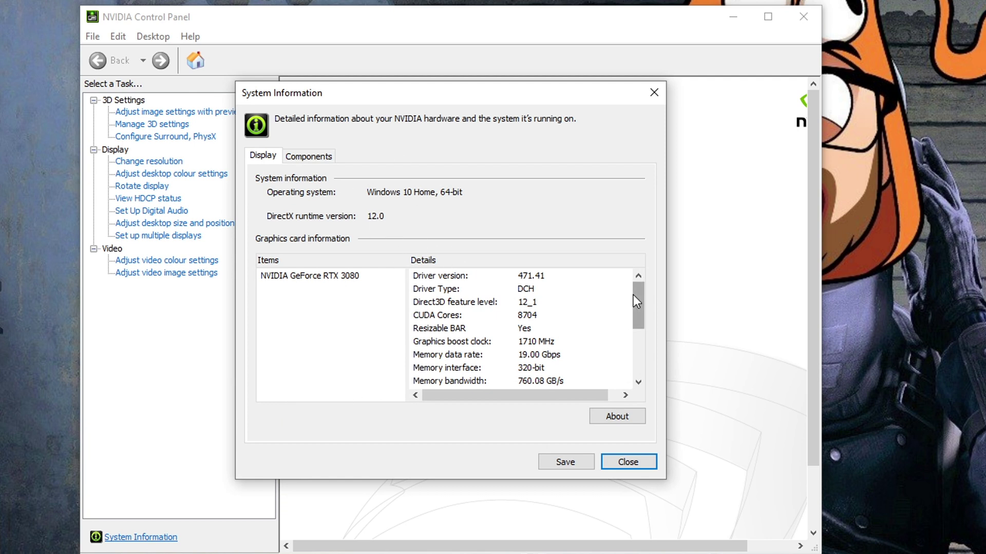
click(365, 278)
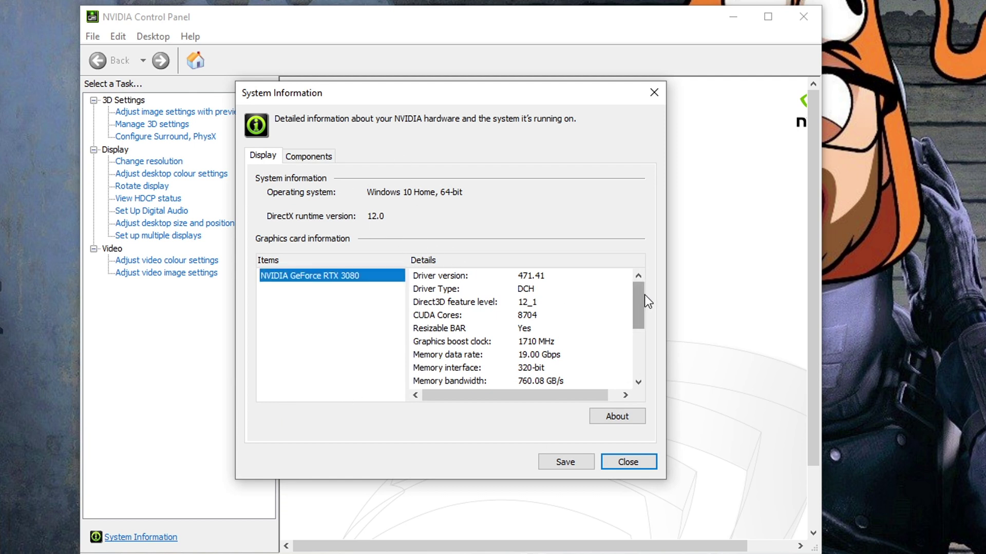
drag(644, 294, 642, 350)
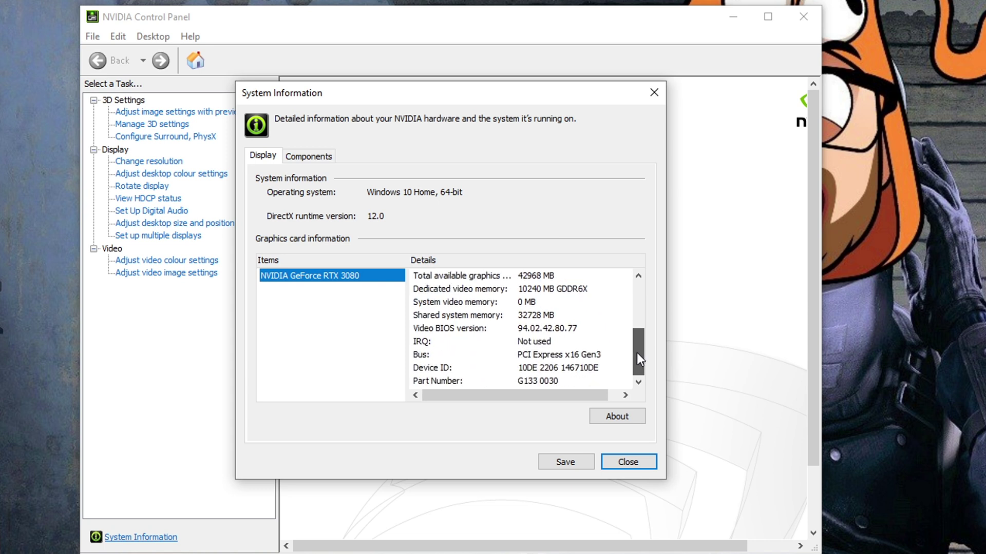
drag(636, 352, 642, 304)
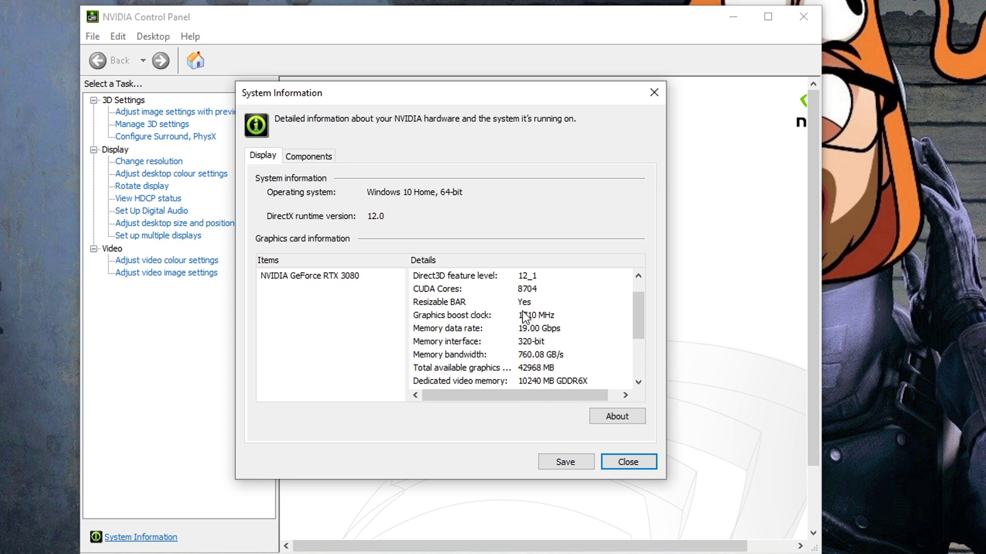
click(628, 462)
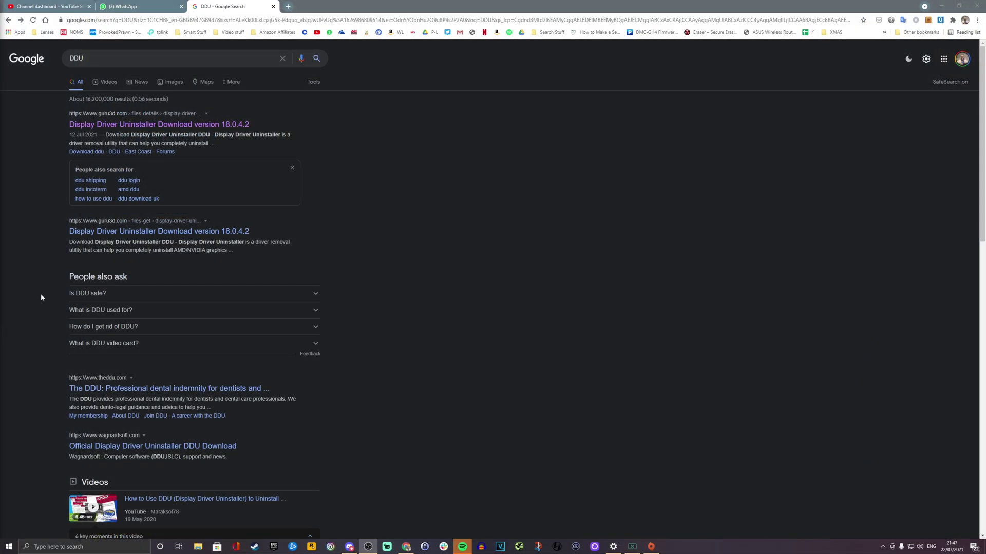
- Download the DDU 18.0.4.2 zip from Guru3D's Download Mirror EU - Germany
click(165, 125)
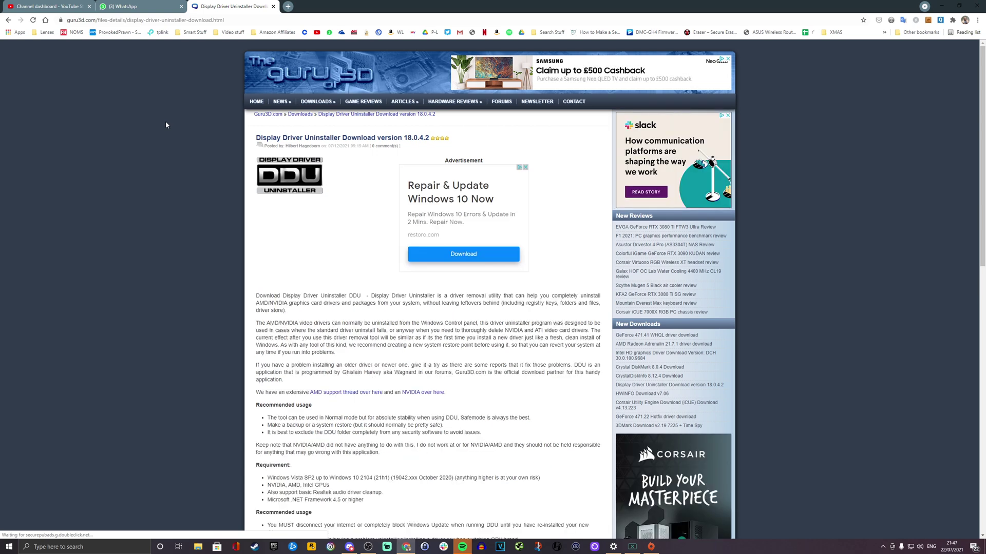
scroll(354, 323, down, 2)
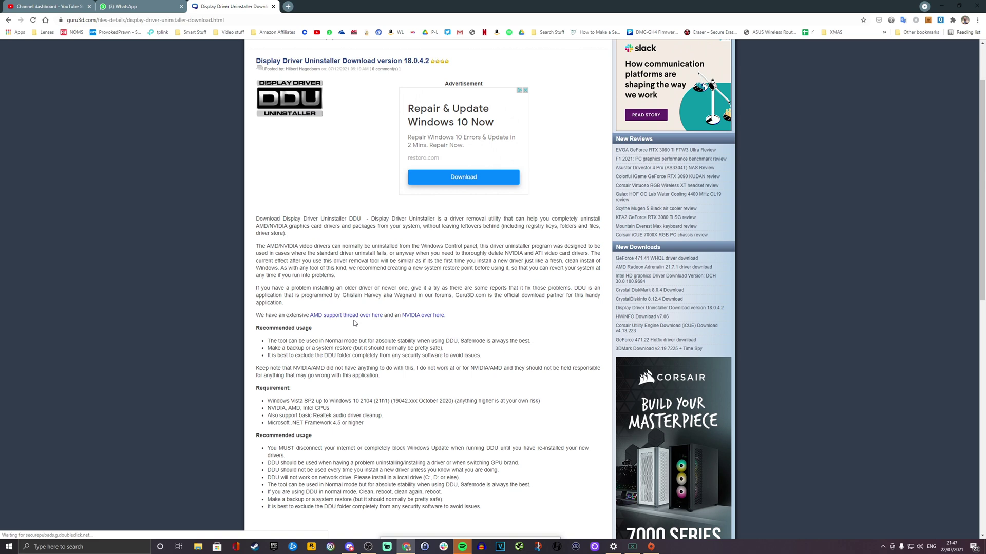
scroll(354, 323, down, 9)
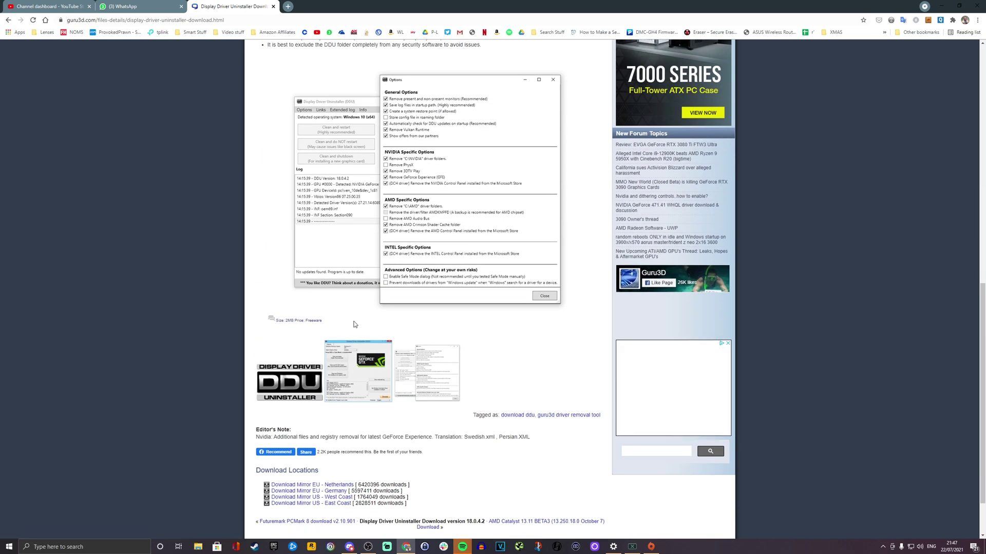
scroll(354, 324, down, 1)
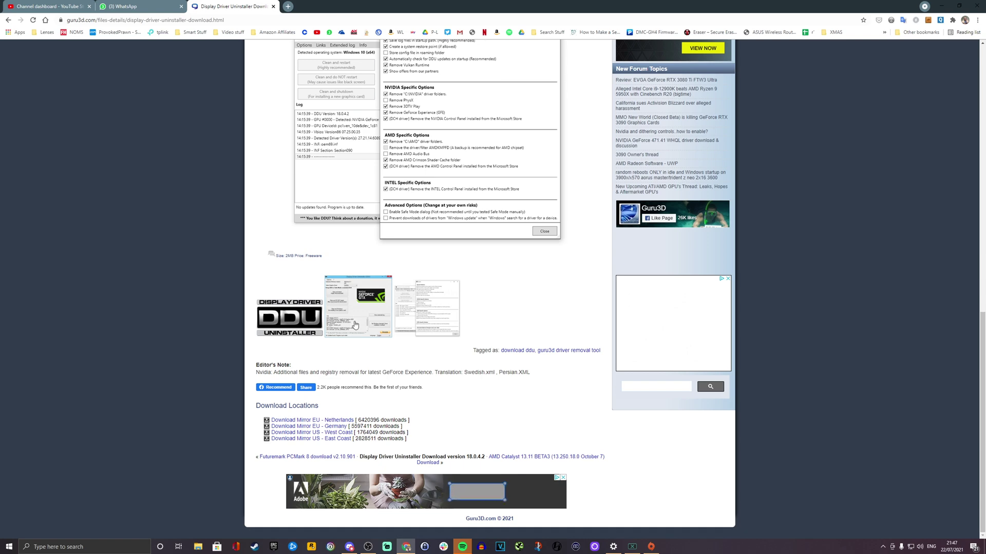
click(325, 427)
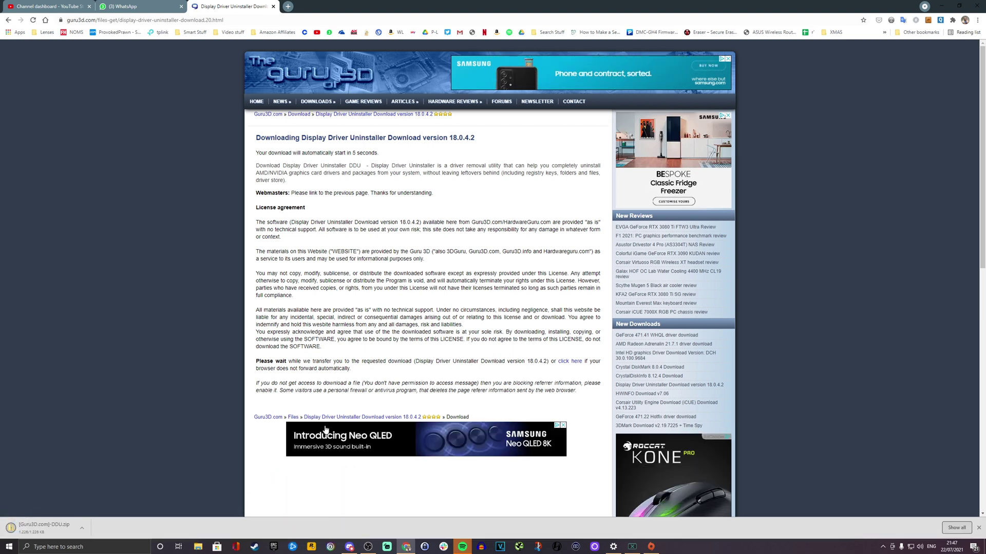
- Extract DDU.zip, launch Display Driver Uninstaller and tick Remove PhysX in its options
click(36, 528)
click(434, 157)
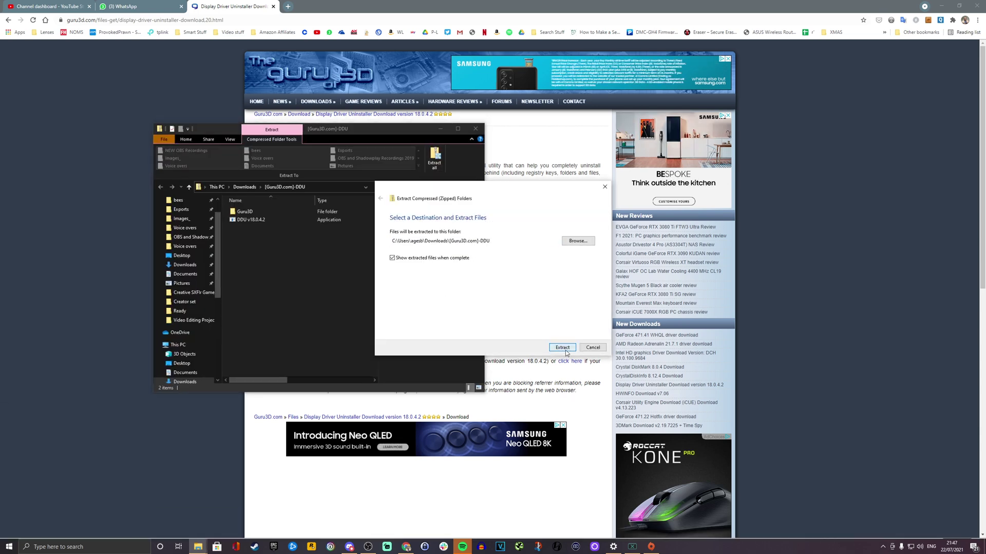
click(564, 350)
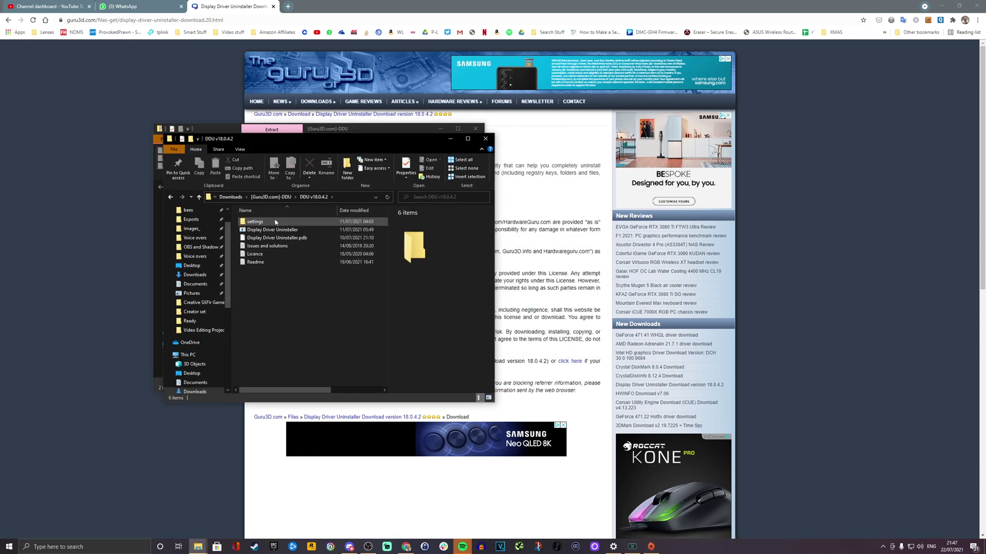
double_click(272, 230)
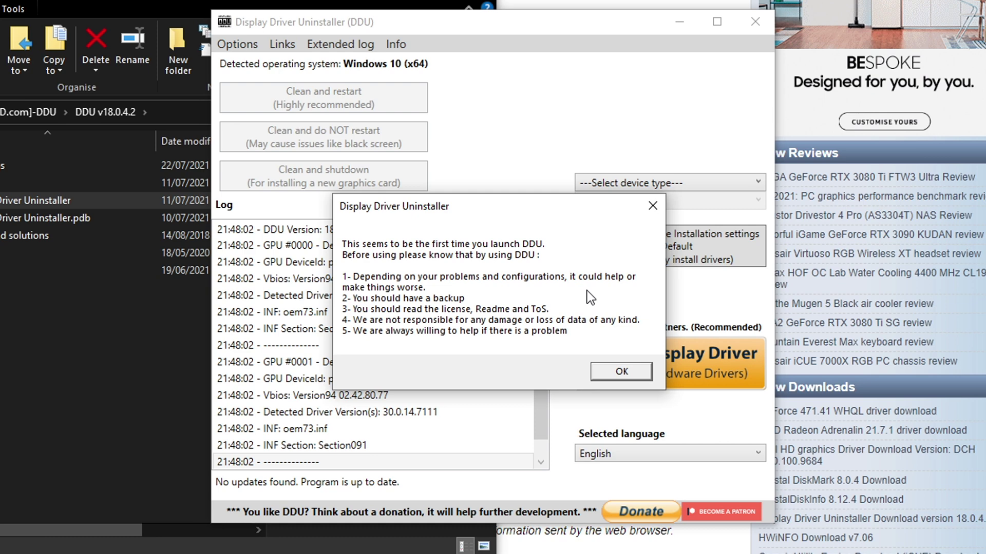
click(614, 373)
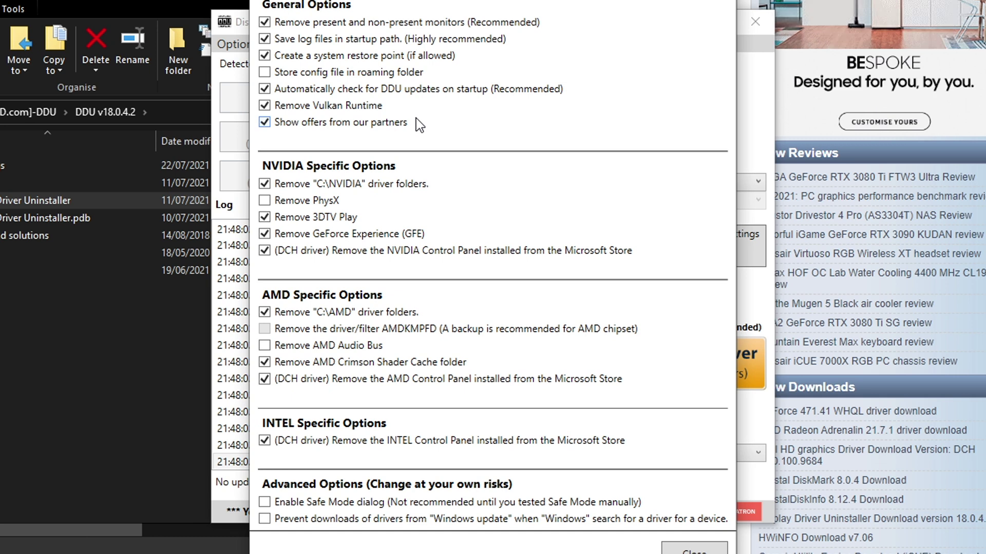
click(332, 205)
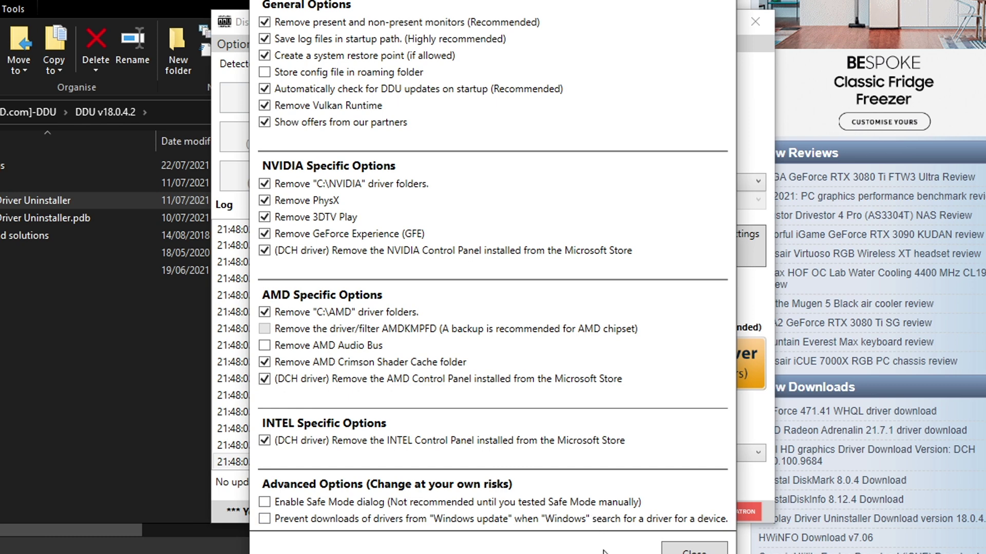
- Target GPU and NVIDIA in DDU and run Clean and restart
click(683, 550)
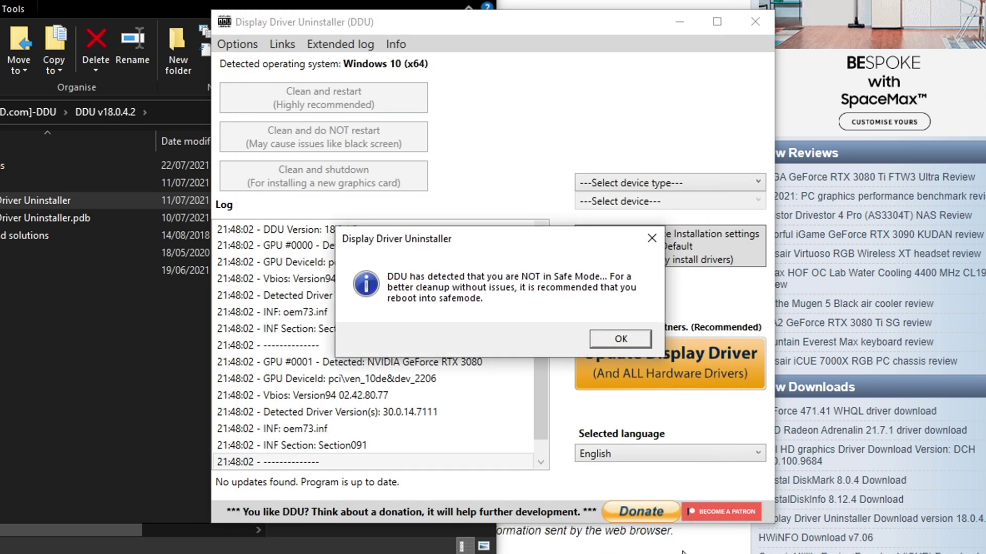
click(617, 343)
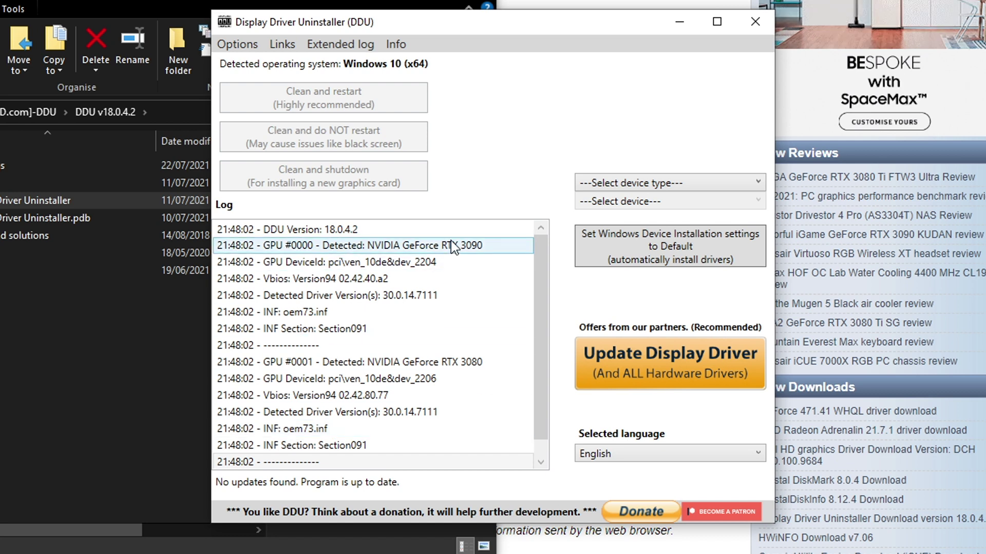
click(611, 180)
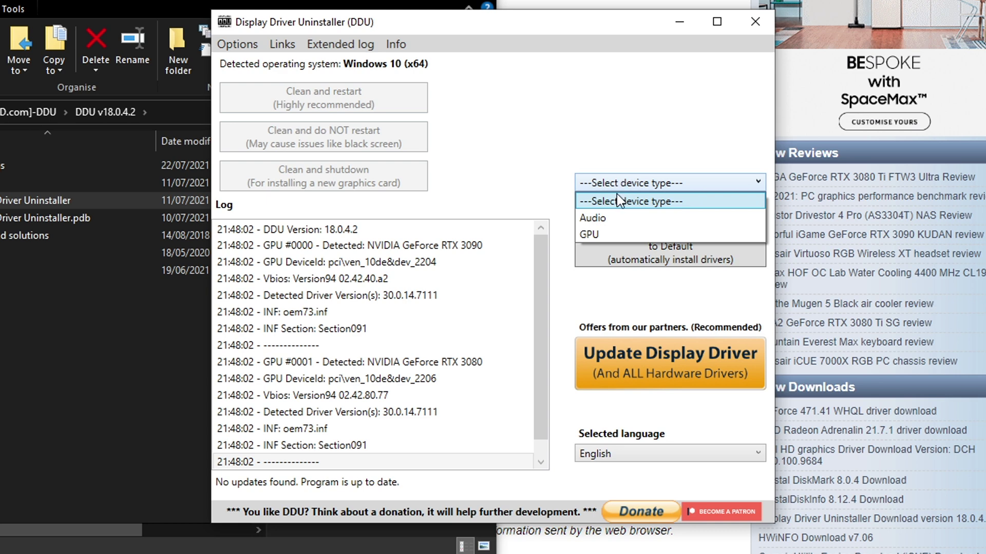
click(599, 234)
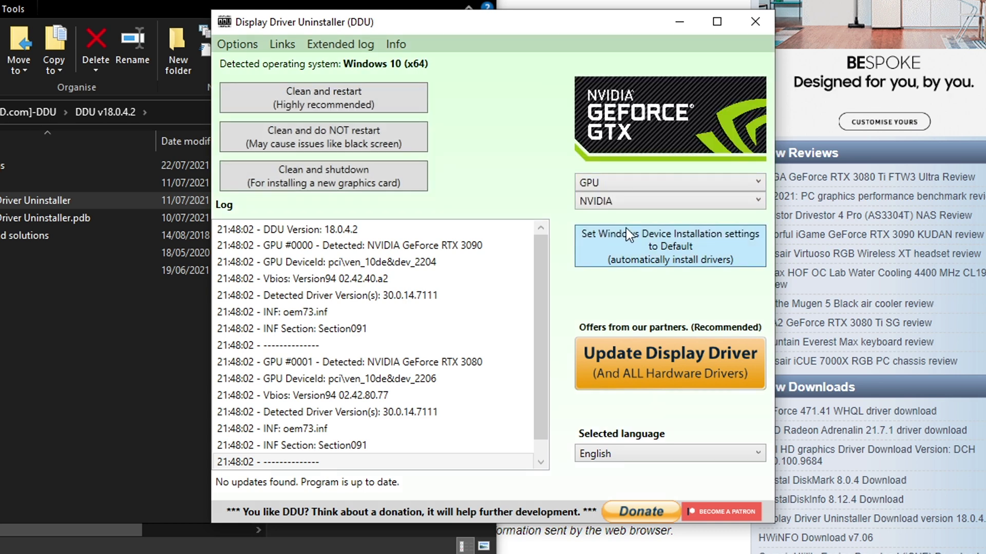
click(636, 203)
click(635, 203)
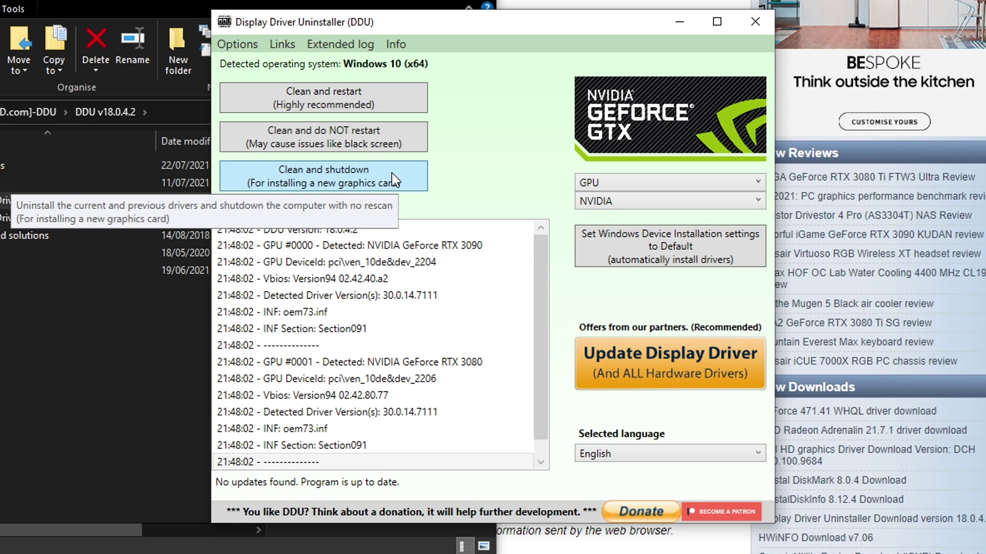
click(388, 92)
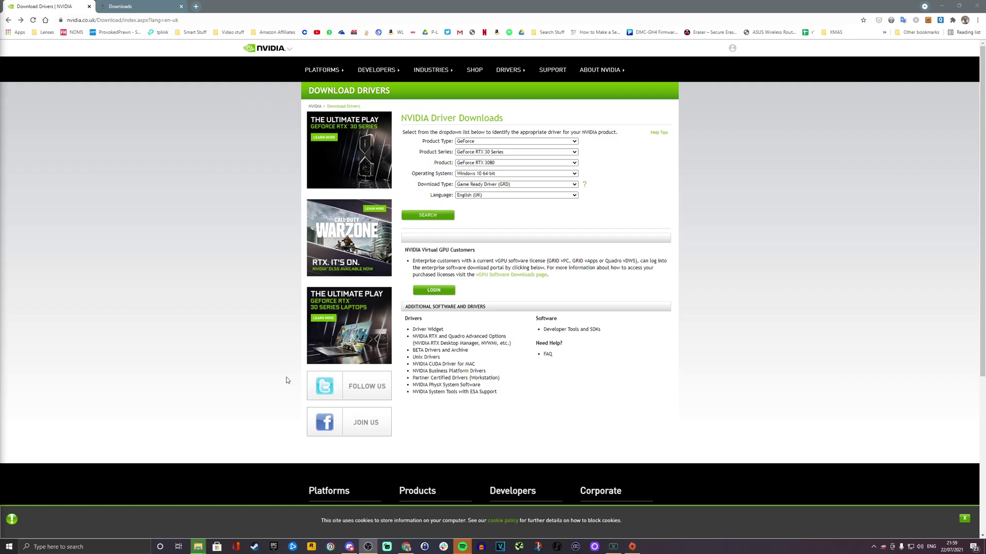
- Show the downloaded 471.41 NVIDIA driver installer in its folder via Chrome's Downloads
click(977, 20)
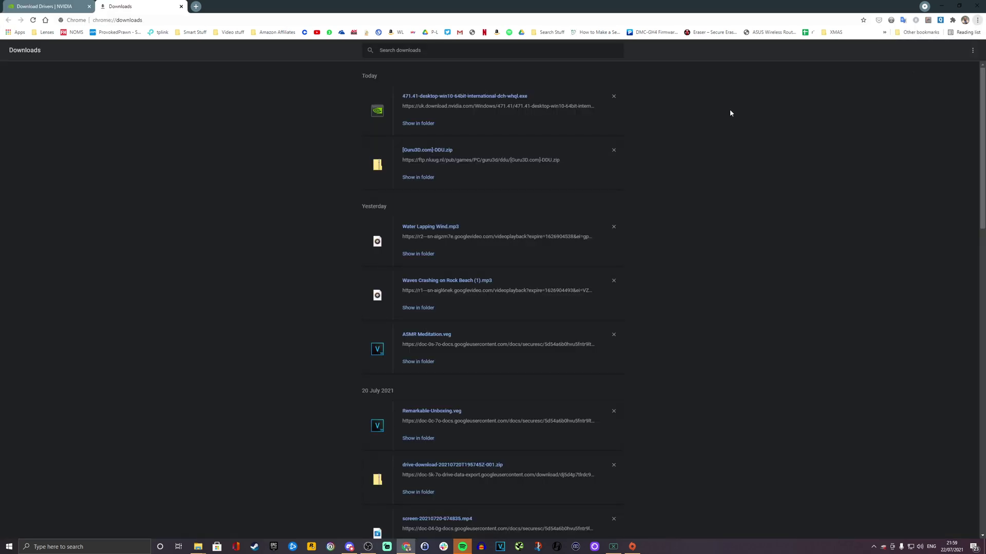
click(965, 71)
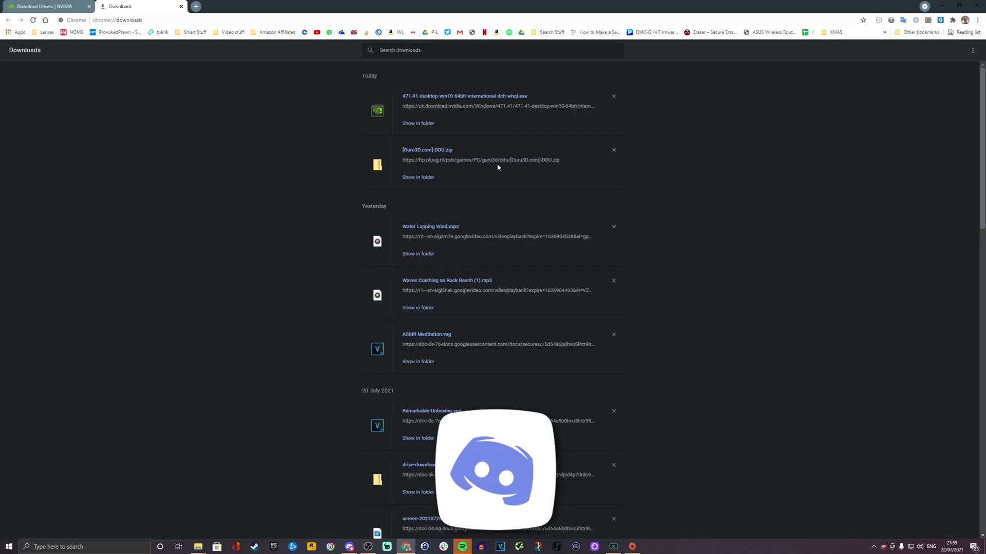
click(418, 123)
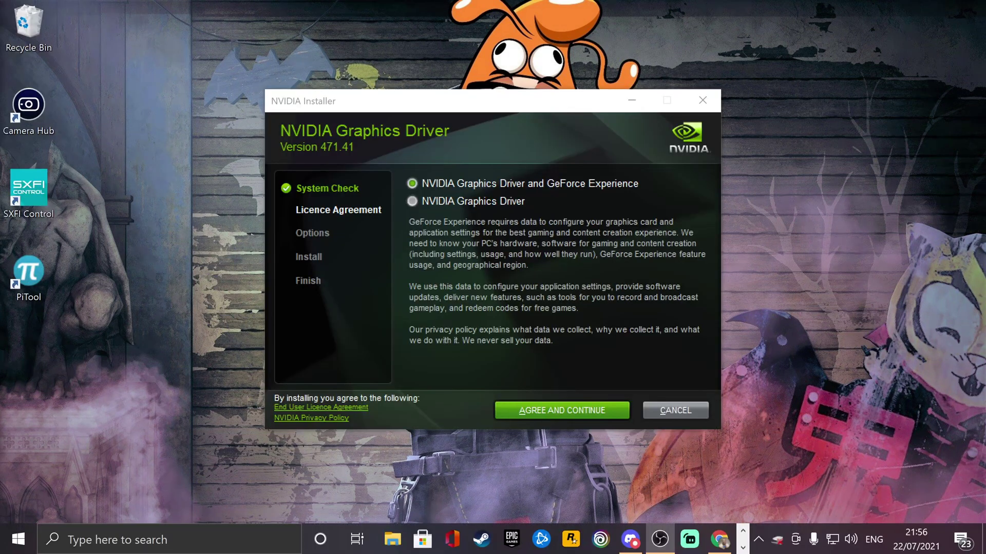
- Accept the NVIDIA licence and choose a Custom (Advanced) install of driver 471.41
click(540, 412)
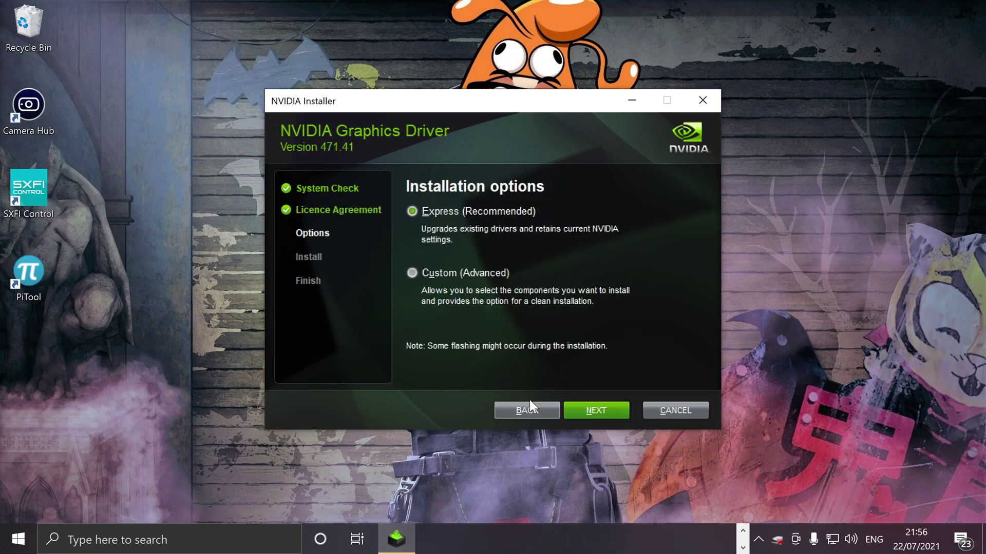
click(472, 280)
click(603, 410)
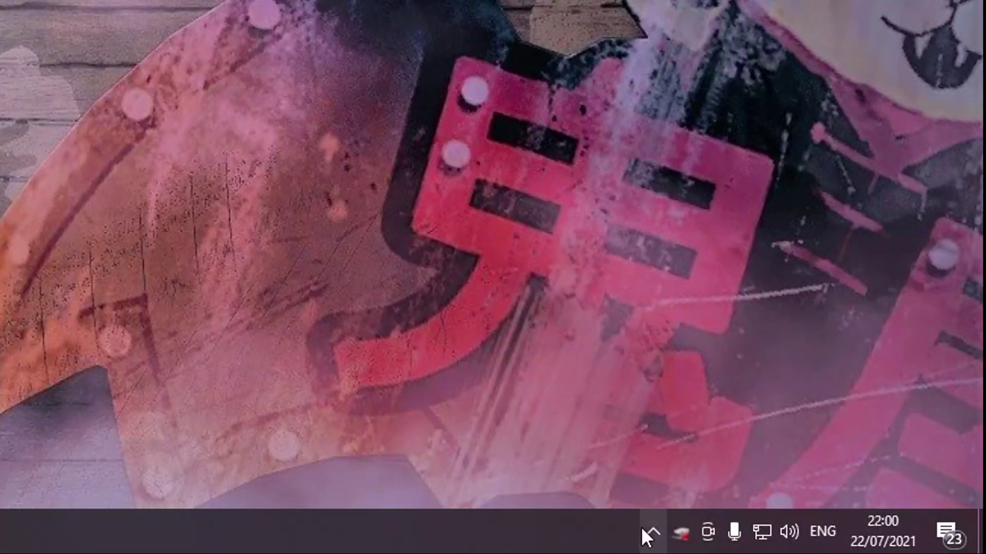
- Launch GeForce Experience from the NVIDIA tray icon and bring up its log-in form
click(645, 533)
right_click(767, 492)
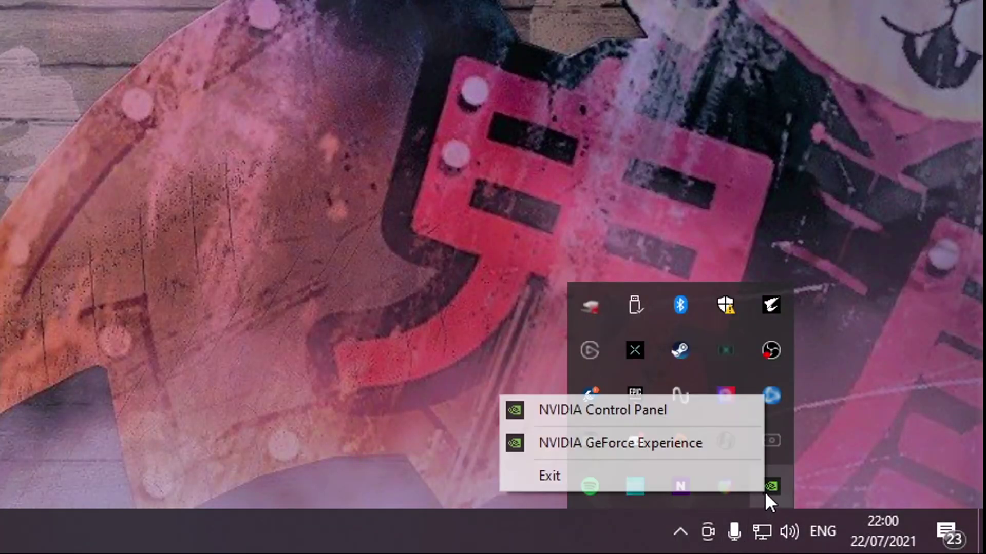
click(695, 444)
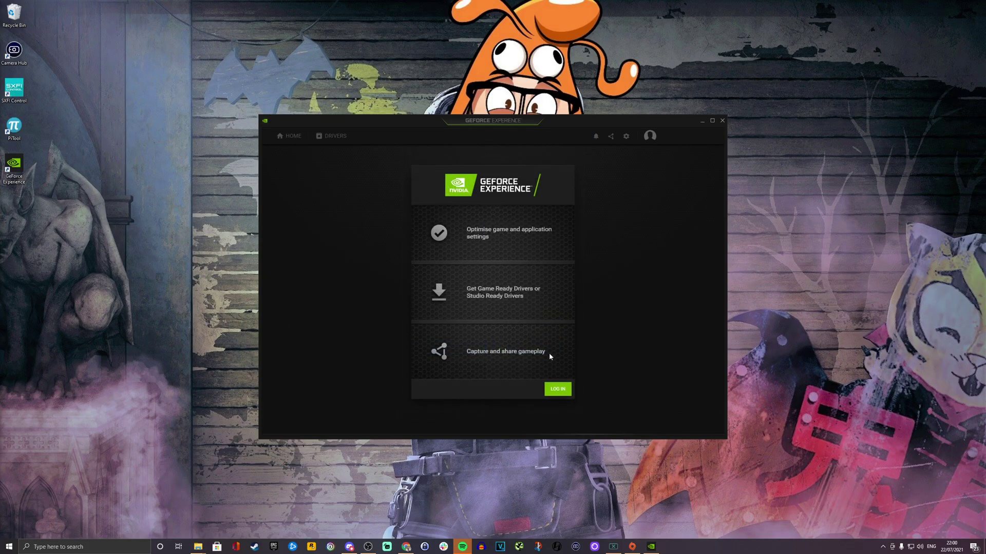
click(557, 389)
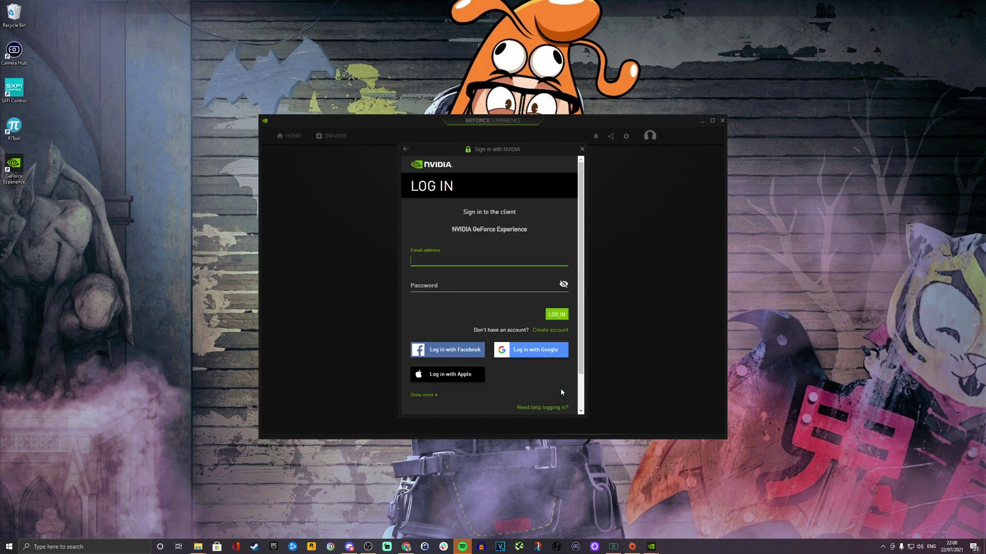
key(super)
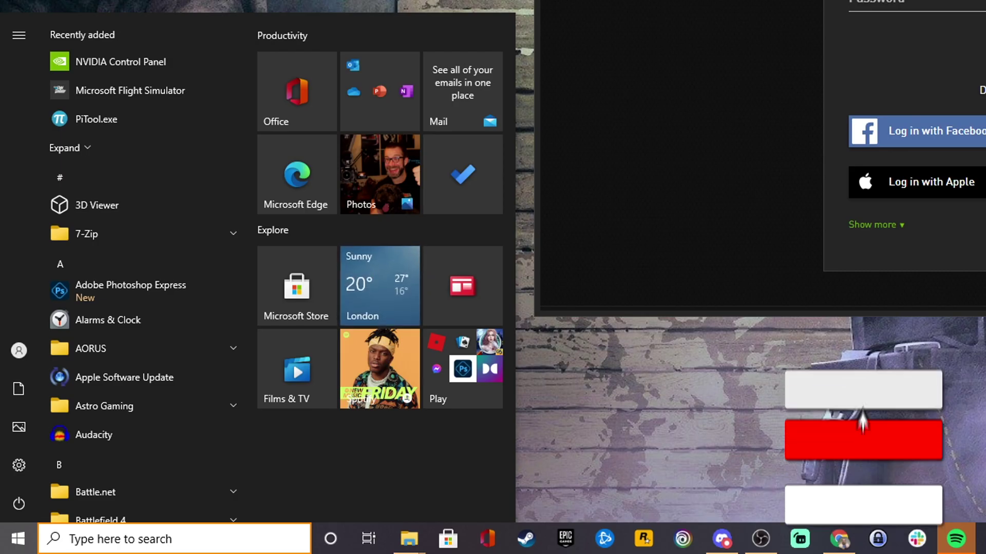
- Search 'game' to confirm Game Mode is On, then view Graphics settings with GPU scheduling On
text(game)
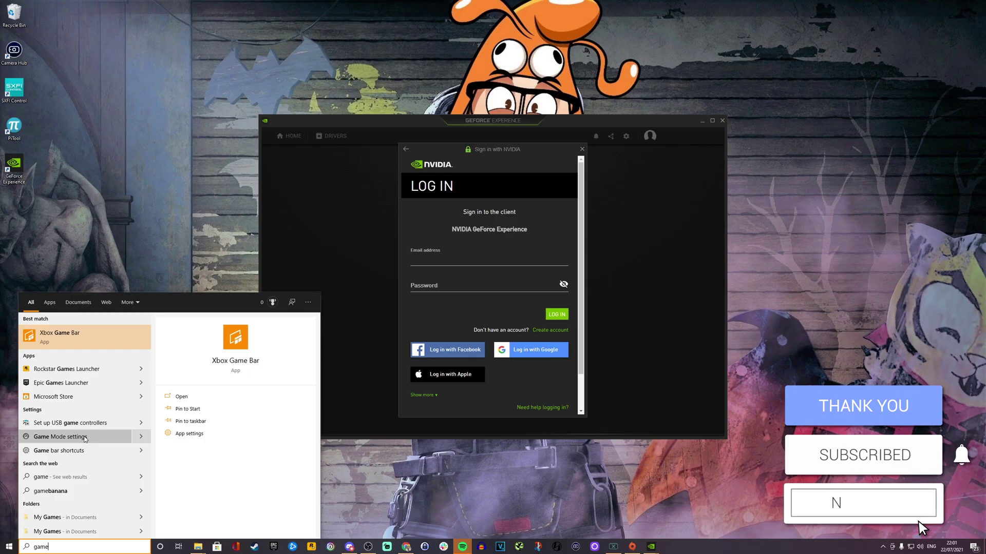
click(124, 311)
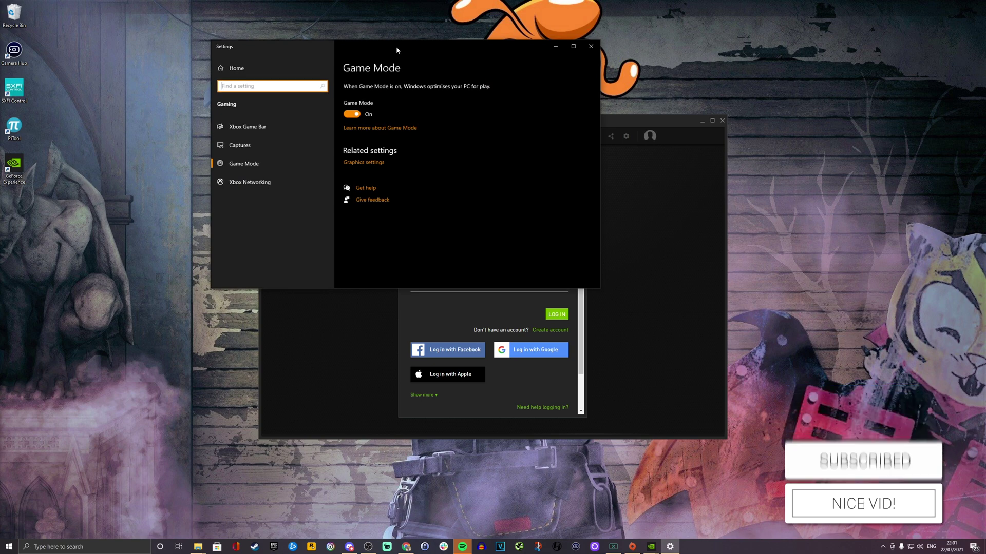
drag(397, 50, 444, 186)
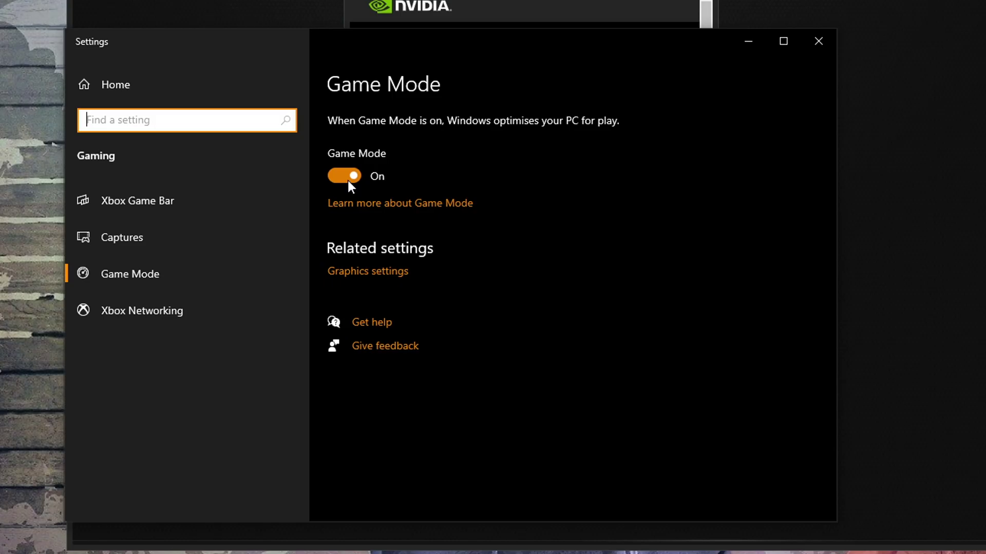
click(368, 275)
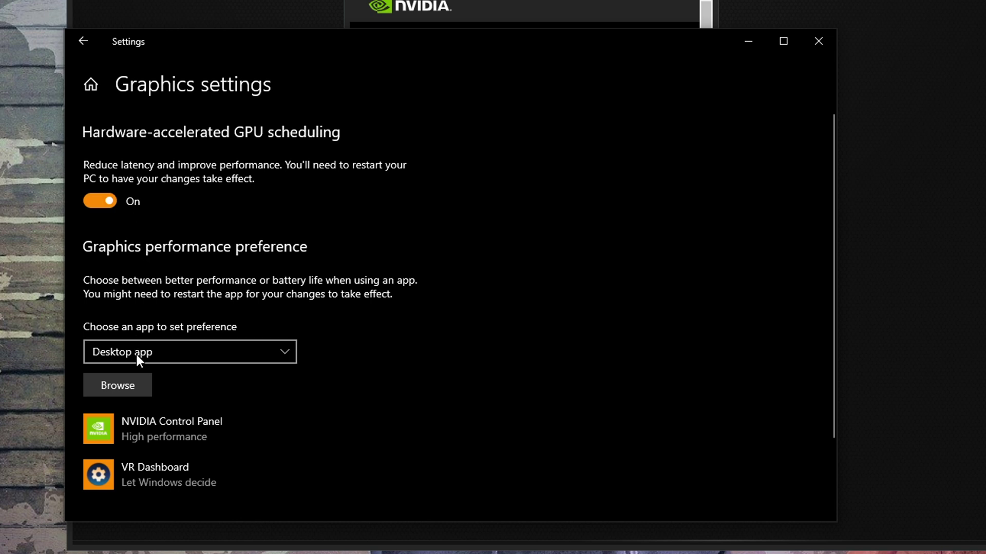
- Add the NVIDIA Control Panel Microsoft Store app to the graphics preference list
click(169, 353)
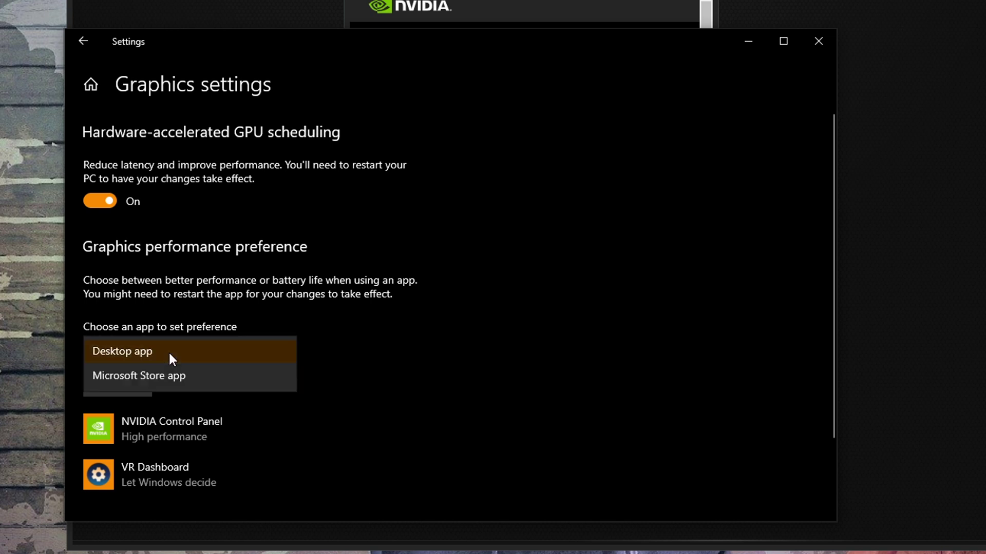
click(153, 374)
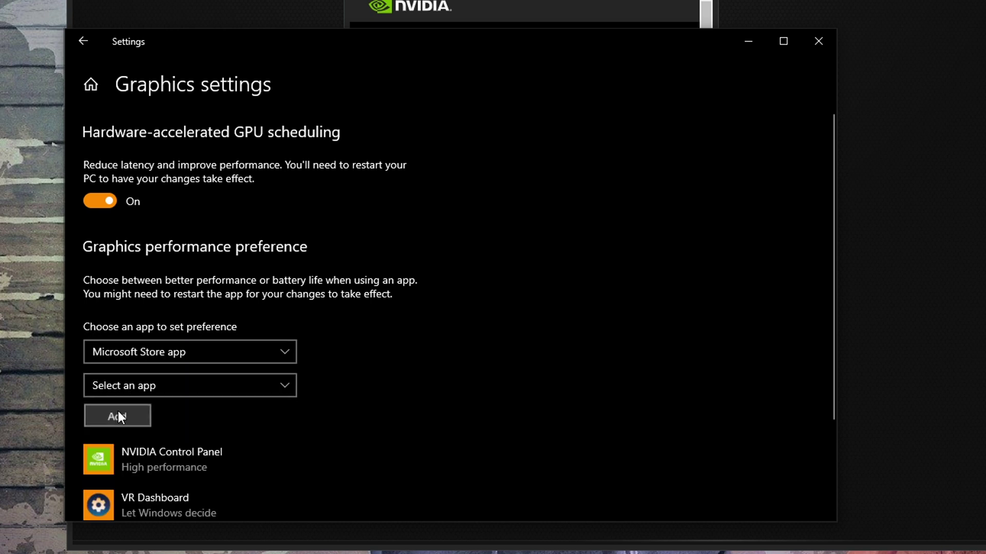
click(124, 395)
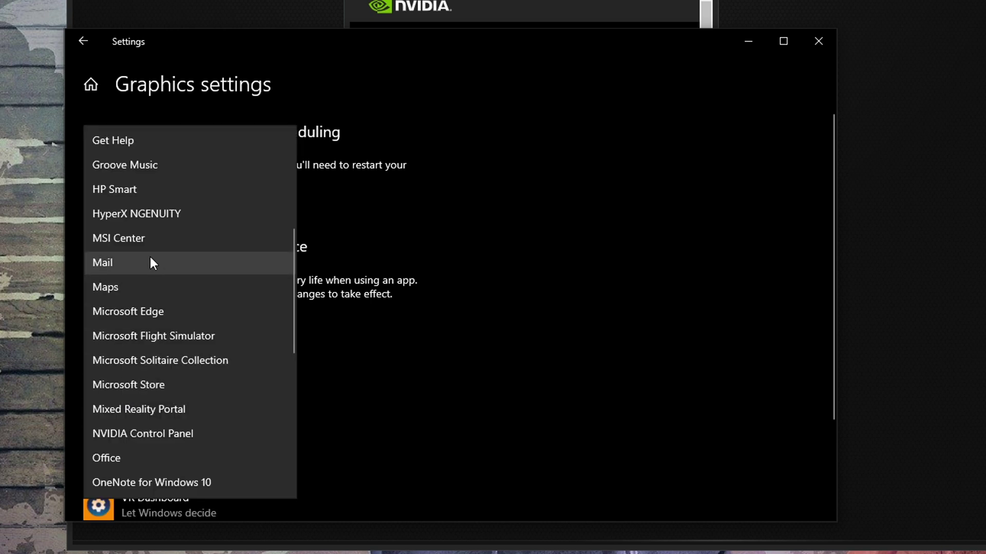
scroll(150, 317, down, 1)
scroll(178, 352, up, 1)
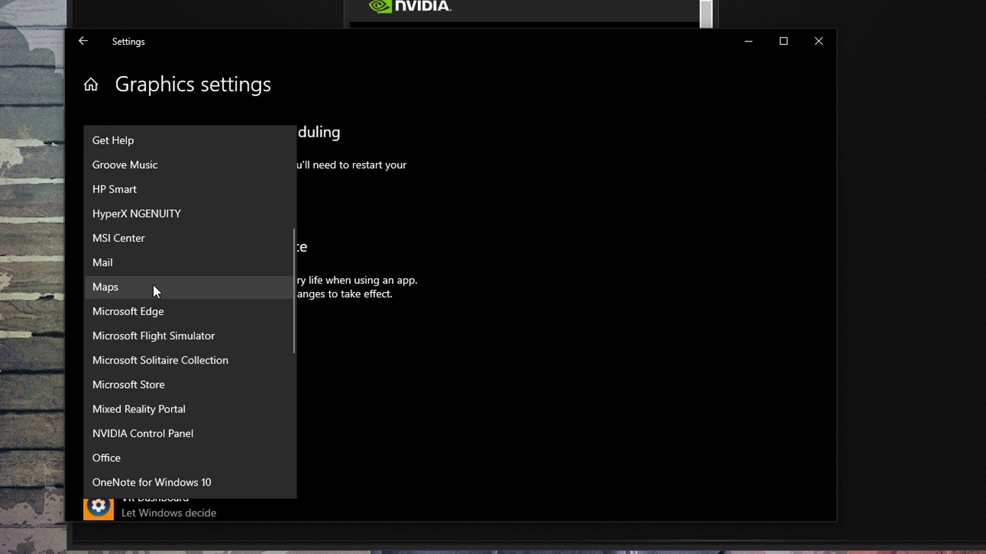
click(166, 435)
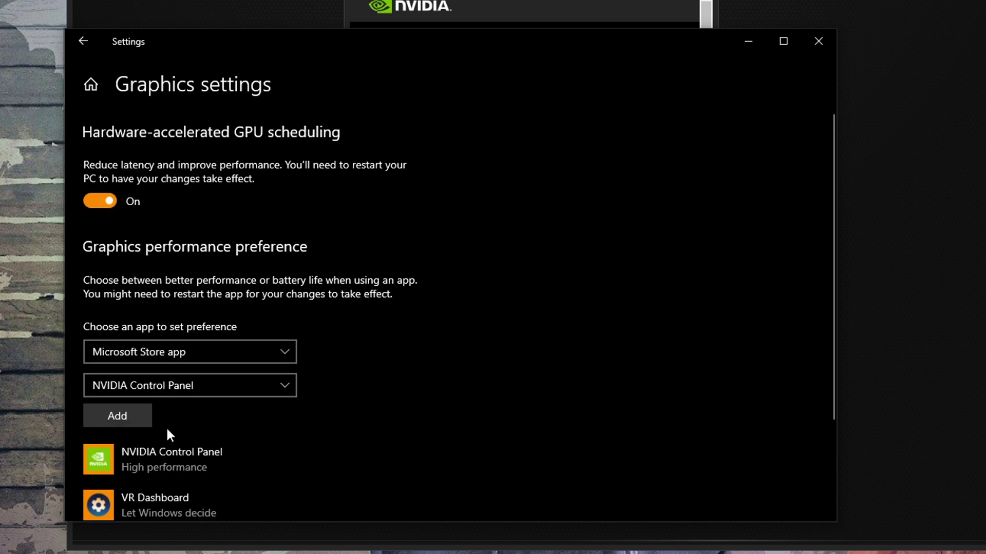
- Save High performance on the RTX 3080 as its preference and return to Game Mode
click(166, 466)
scroll(257, 446, down, 3)
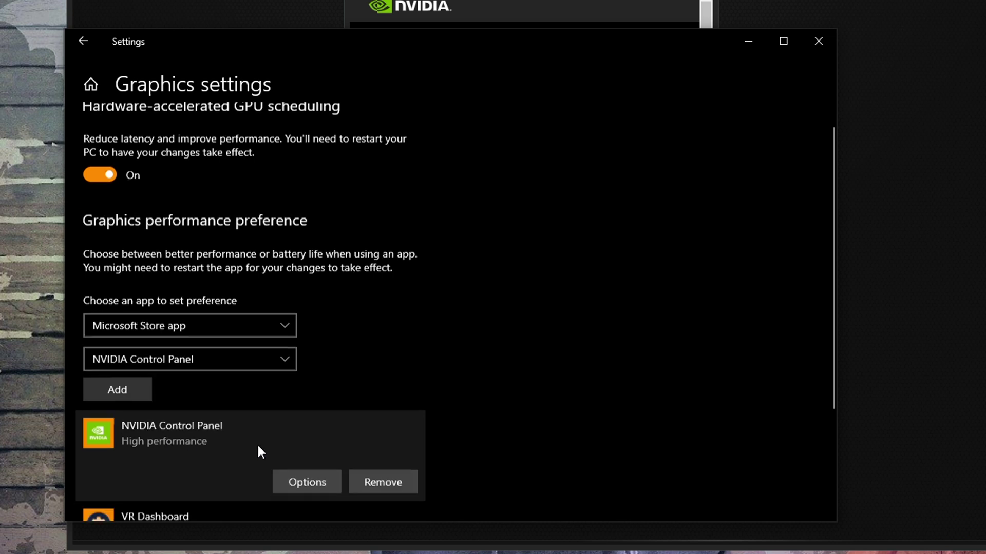
click(305, 342)
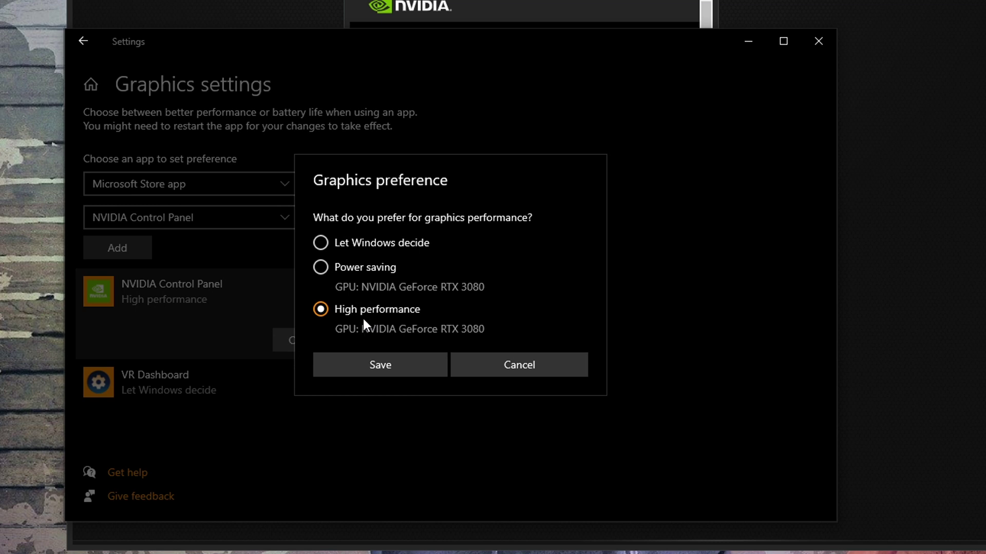
click(369, 366)
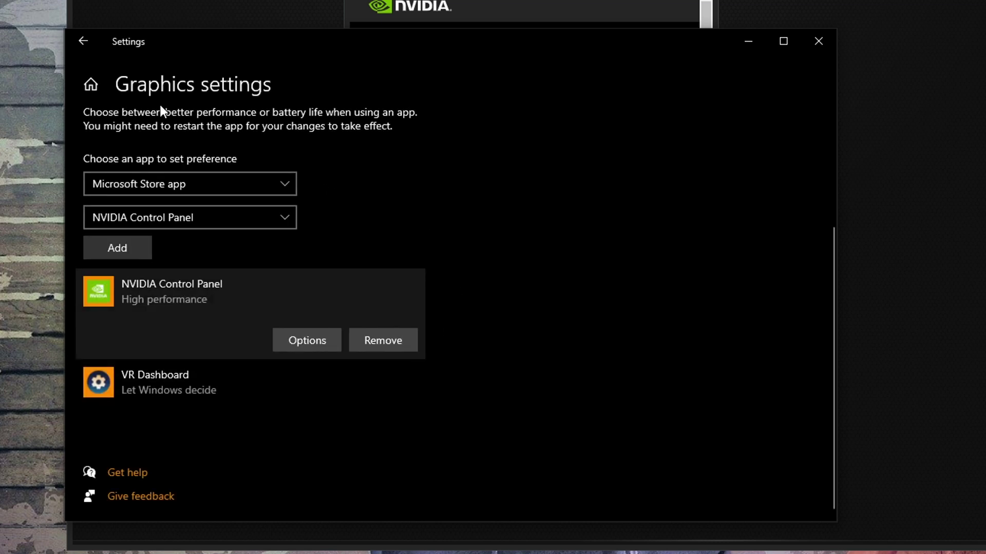
scroll(133, 81, up, 3)
click(91, 42)
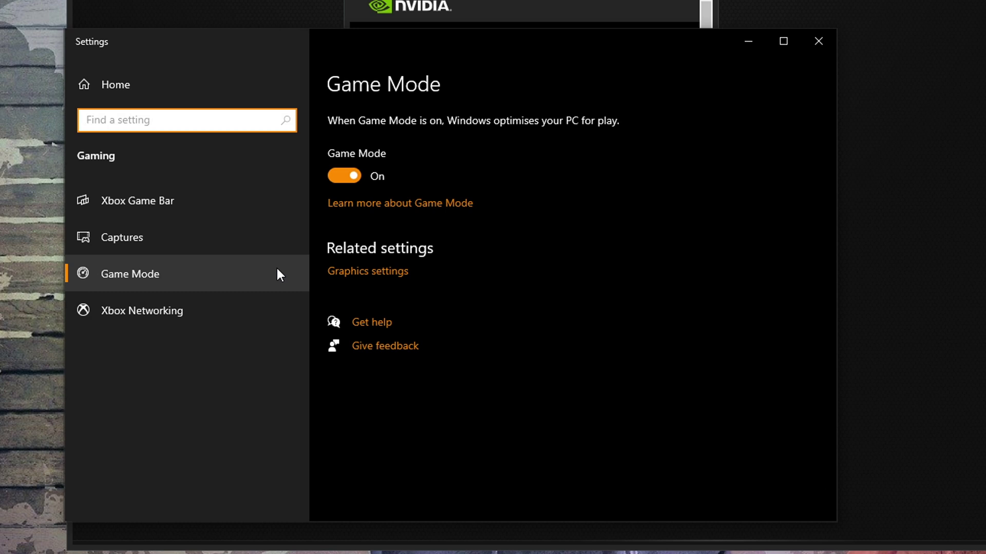
- Search Settings for 'power' and open Additional power settings from the Power & sleep page
text(power)
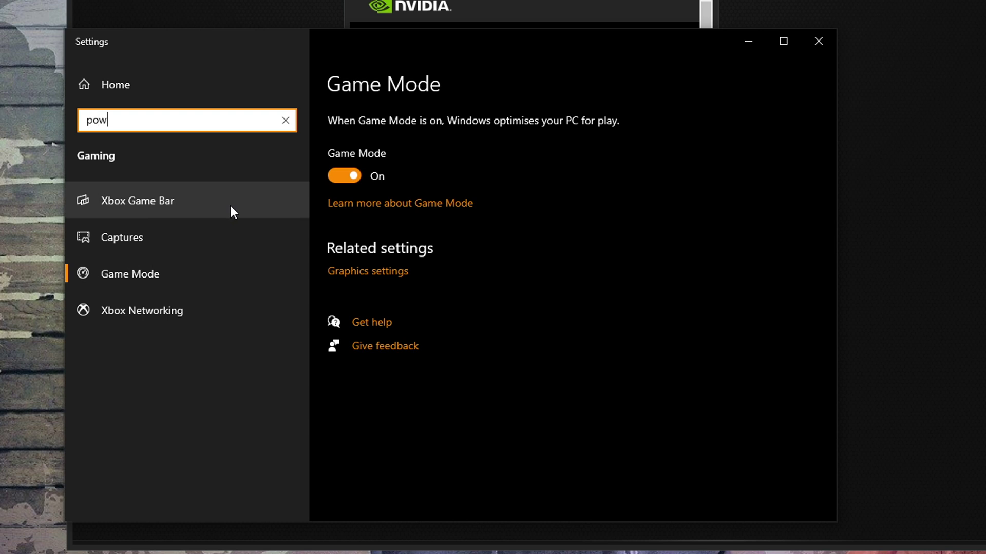
click(202, 144)
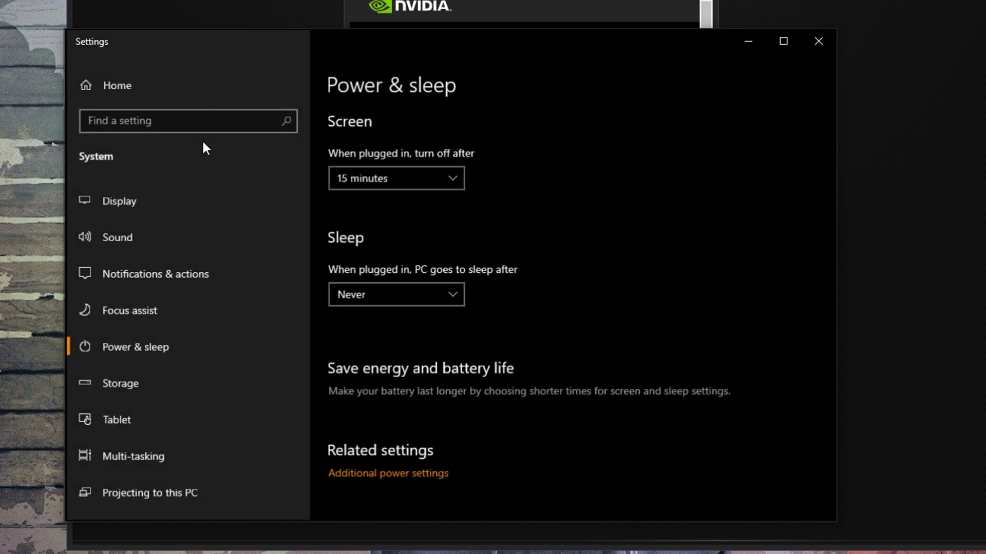
scroll(515, 287, down, 3)
click(411, 338)
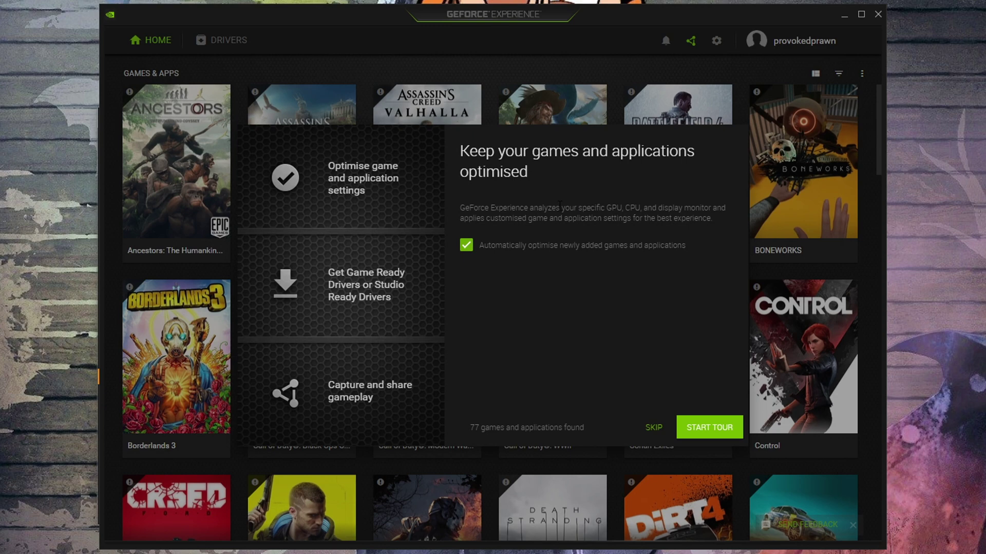
- Confirm driver 471.41 is current, then enable experimental features in GeForce Experience's General settings
click(653, 428)
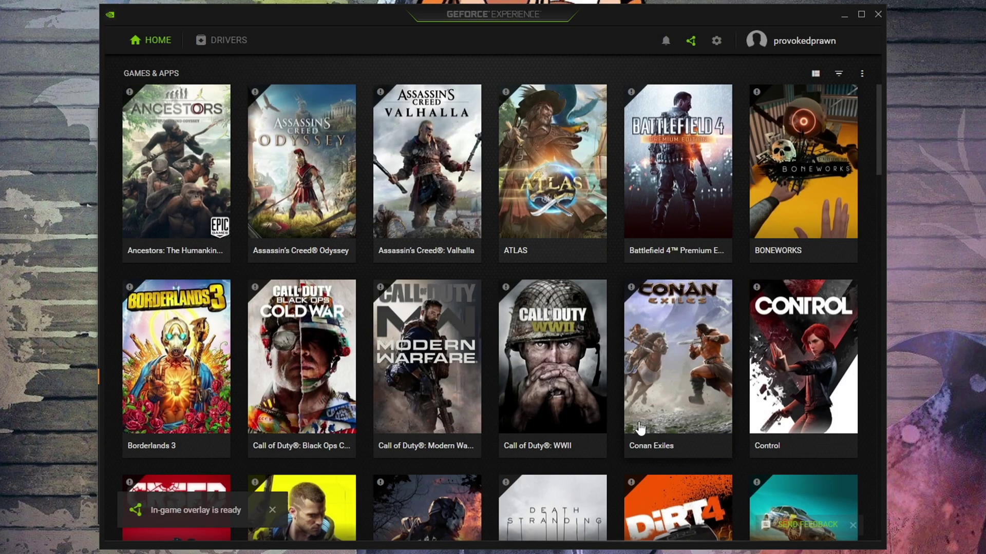
click(221, 47)
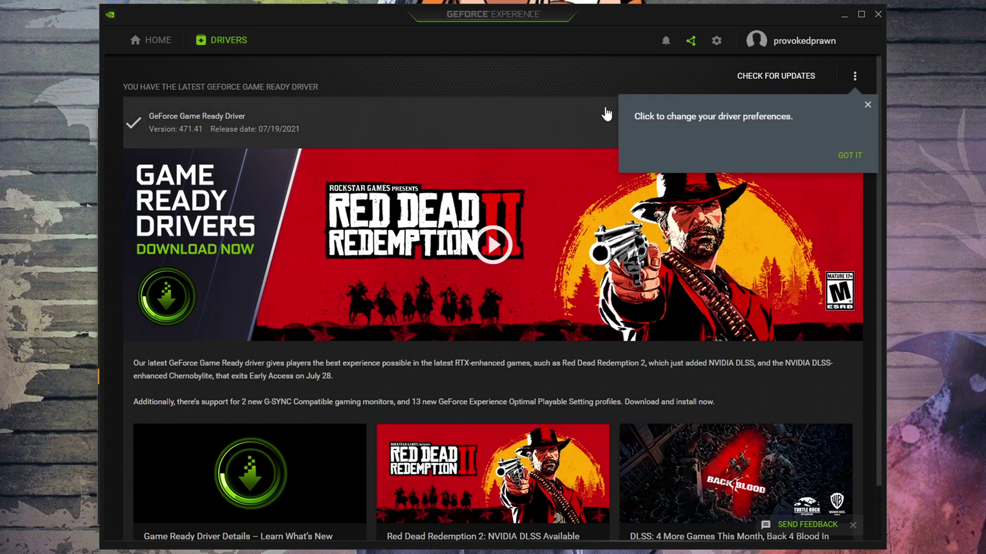
click(854, 76)
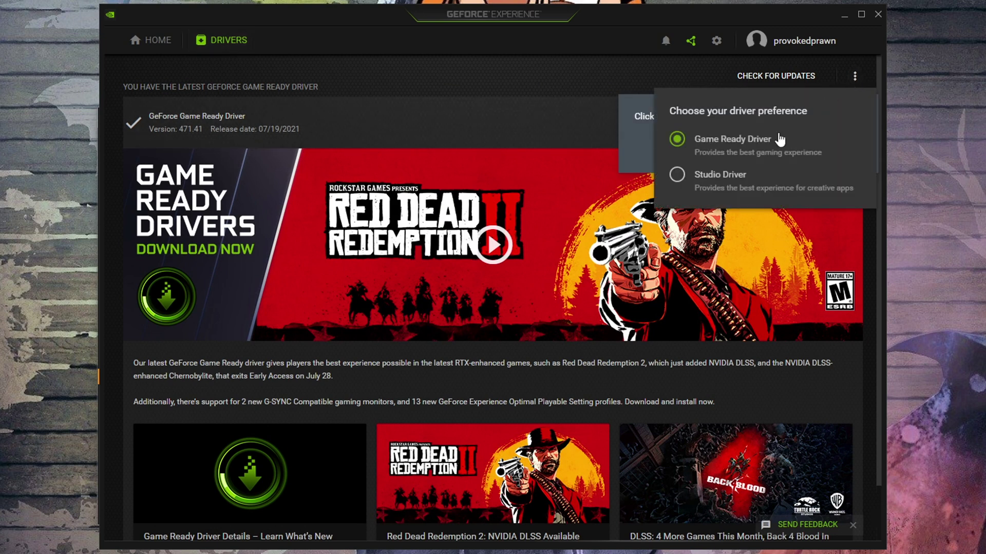
click(720, 45)
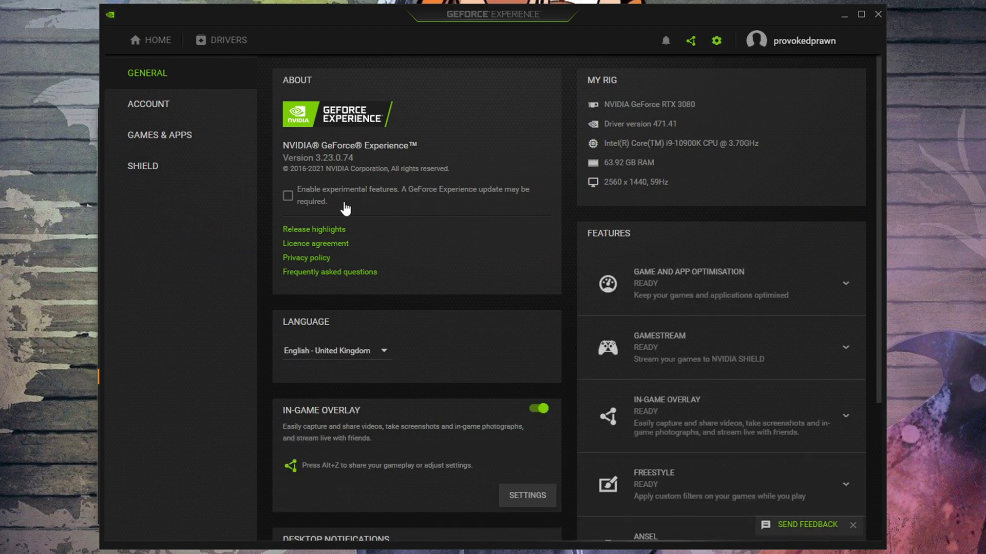
click(290, 198)
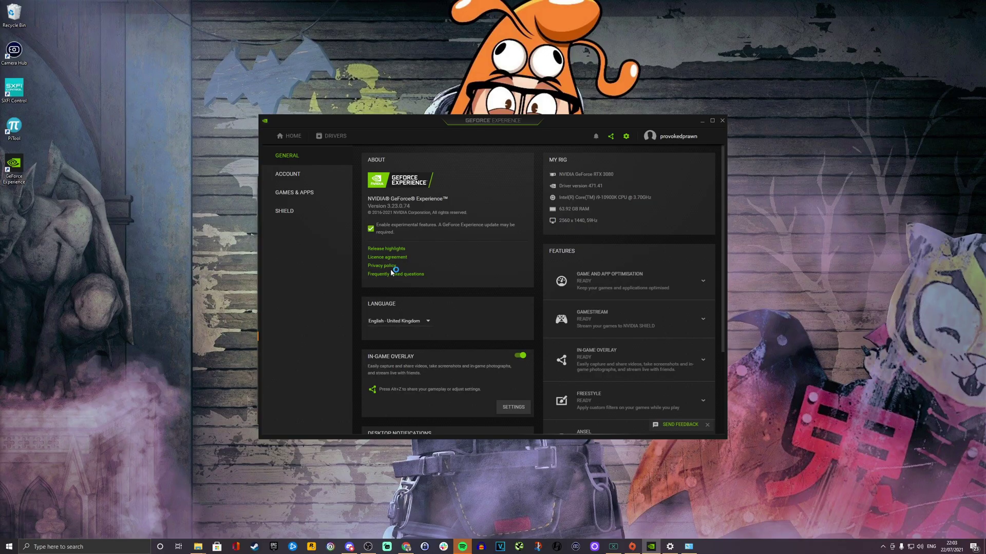
- Enable automatic tuning in the overlay's Performance panel and accept the disclaimer to start the RTX 3080 scan
key(alt+z)
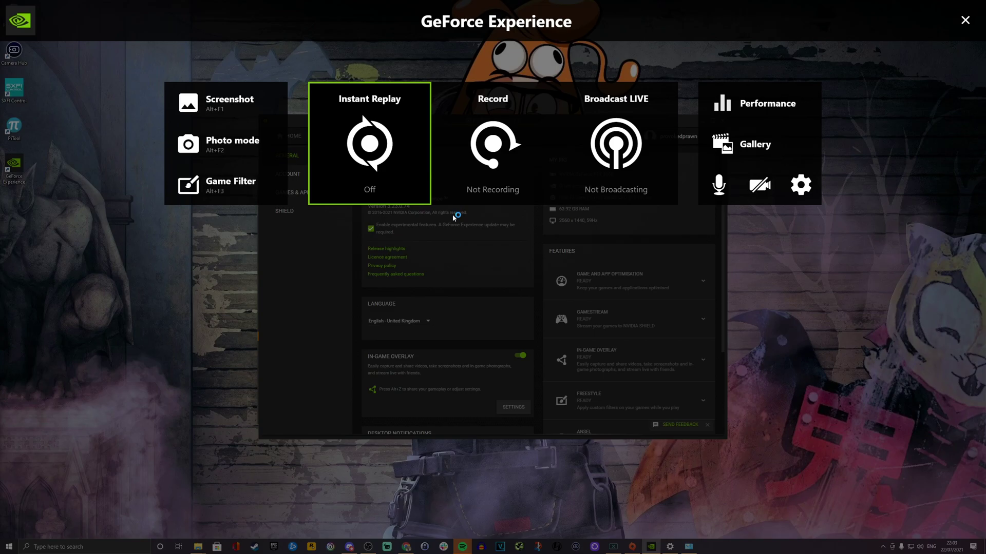
click(760, 105)
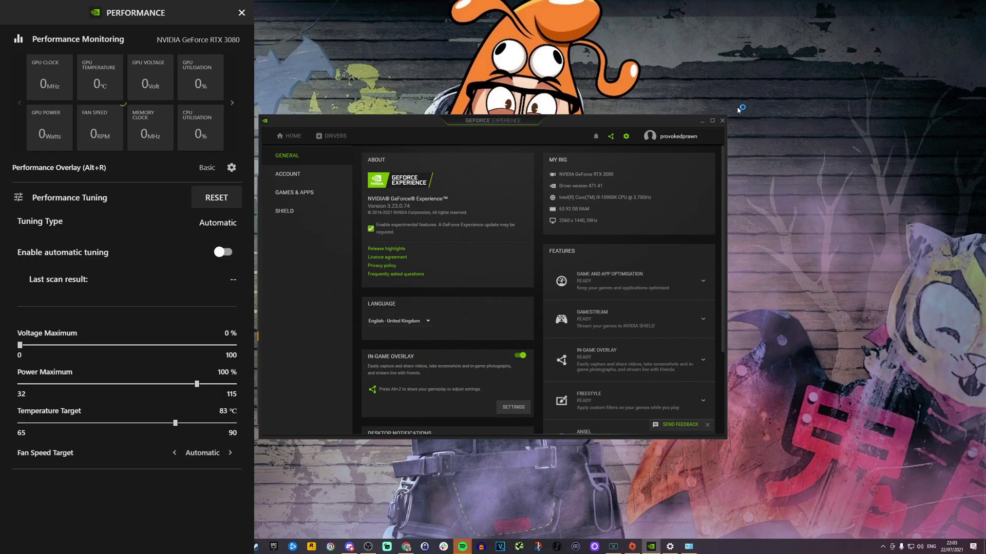
click(218, 253)
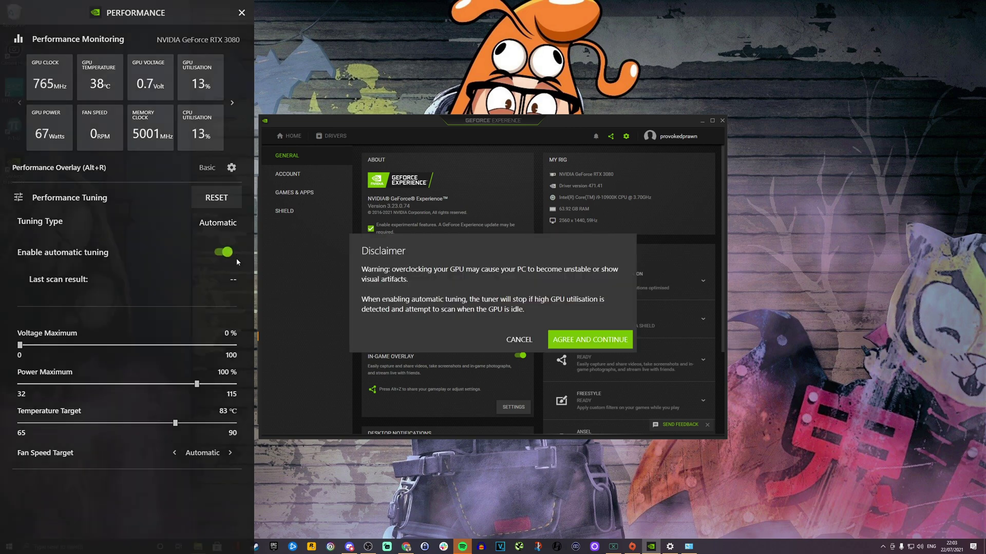
click(579, 342)
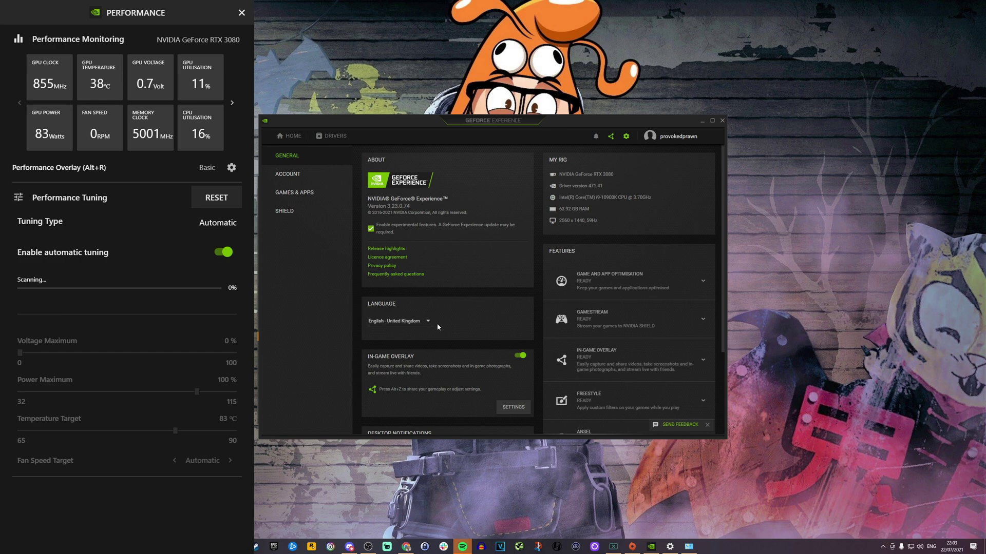